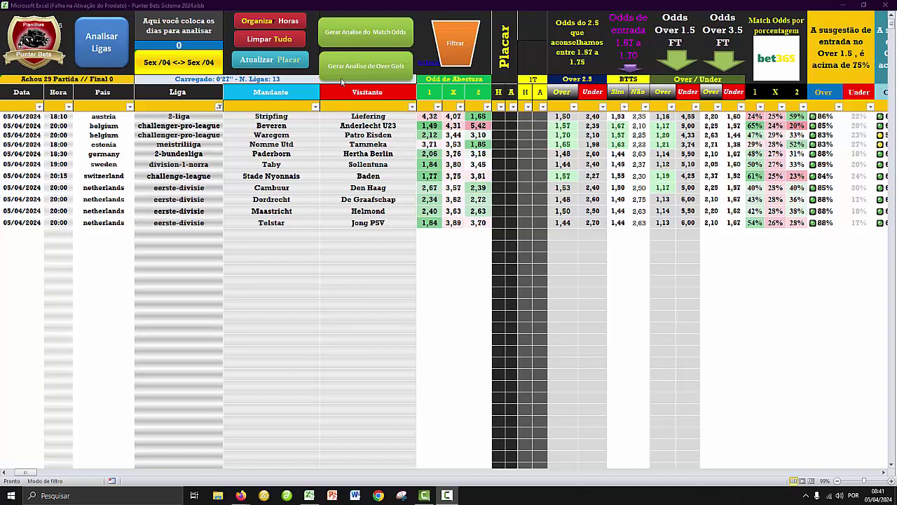
- Generate the over-goals analysis and reapply the Liga column filter with eerste-divisie kept selected
{"action": "left_click", "coordinate": [360, 65]}
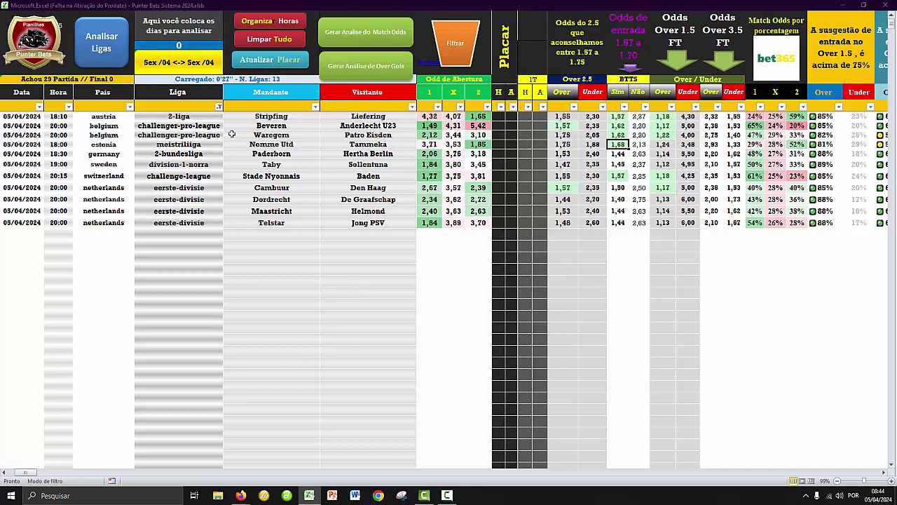
{"action": "left_click", "coordinate": [219, 107]}
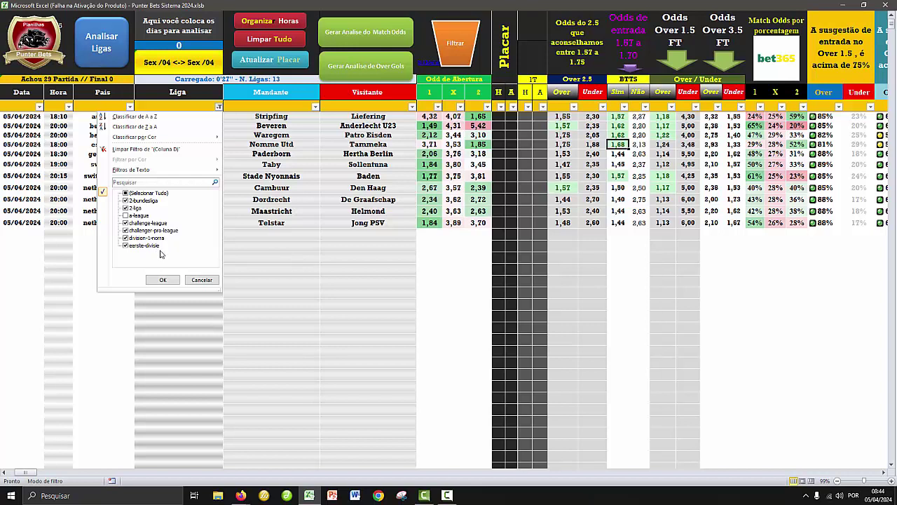
{"action": "left_click", "coordinate": [127, 246]}
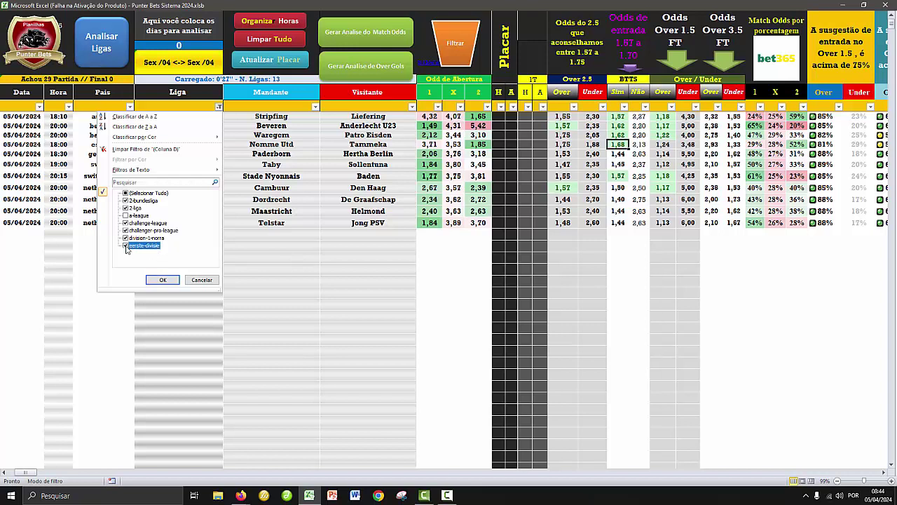
{"action": "left_click", "coordinate": [126, 247]}
{"action": "left_click", "coordinate": [163, 280]}
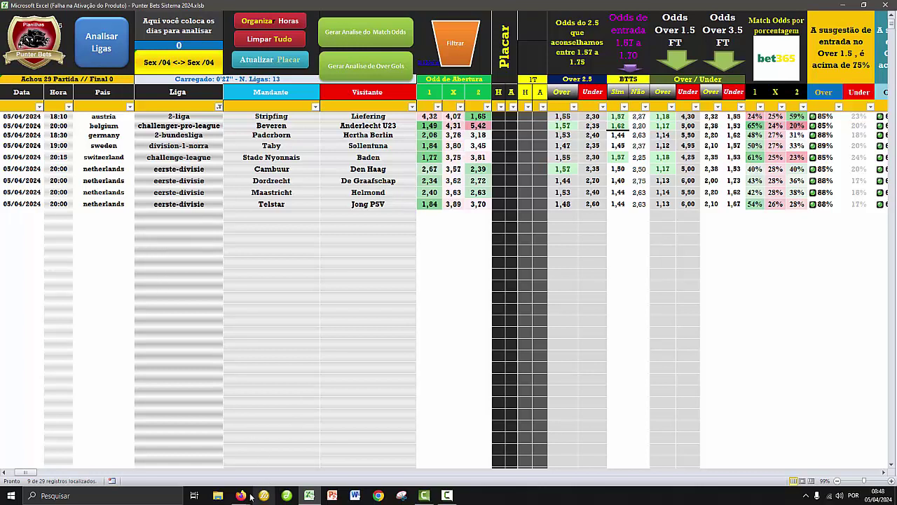
- Switch to Flashscore in Firefox and open the Telstar – Jong PSV match in the Netherlands Eerste Divisie
{"action": "mouse_move", "coordinate": [254, 485]}
{"action": "left_click", "coordinate": [210, 455]}
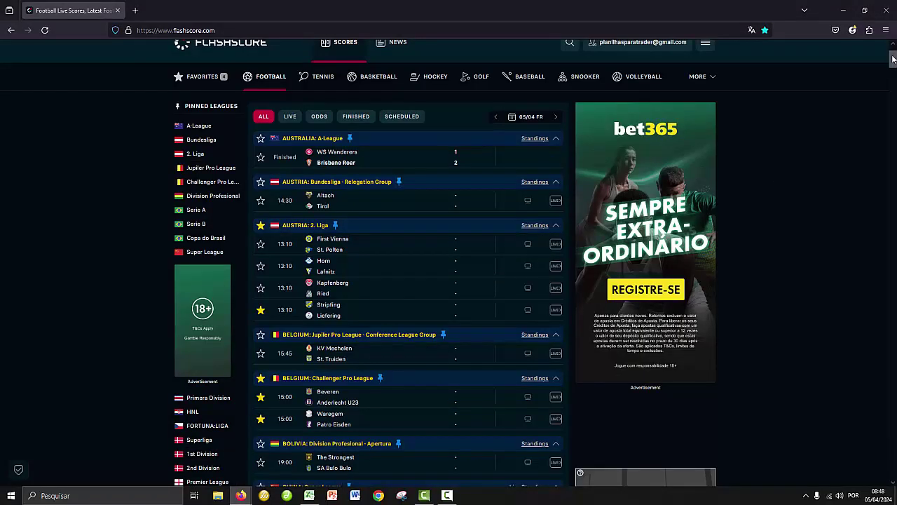
{"action": "left_click_drag", "start_coordinate": [893, 59], "coordinate": [893, 75]}
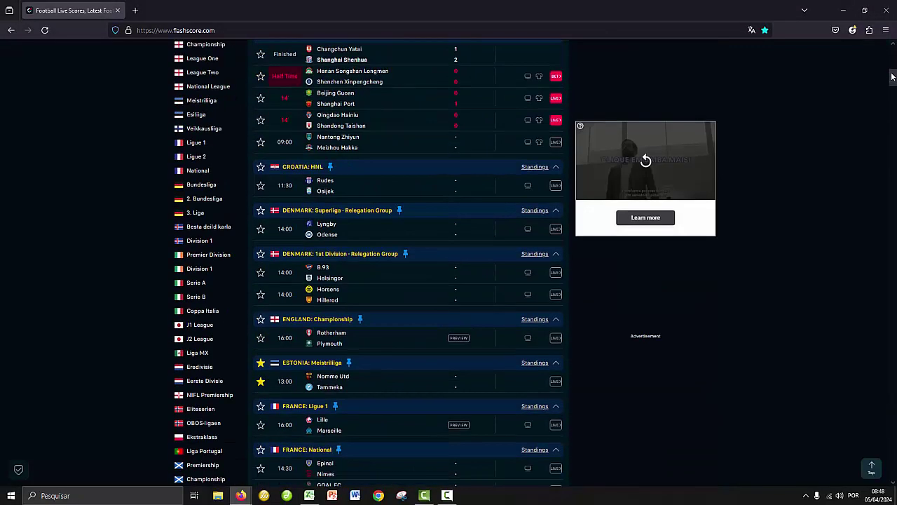
{"action": "scroll", "coordinate": [892, 75], "scroll_direction": "down", "scroll_amount": 3}
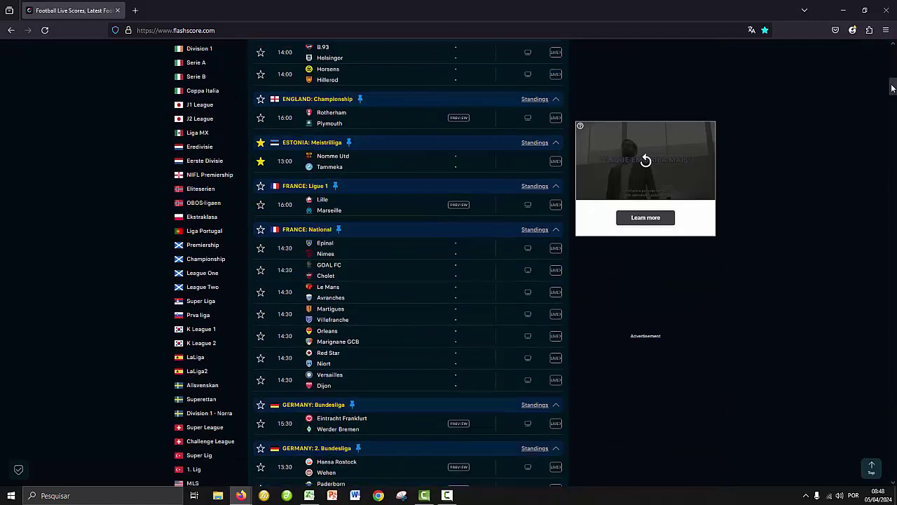
{"action": "scroll", "coordinate": [892, 76], "scroll_direction": "up", "scroll_amount": 3}
{"action": "left_click_drag", "start_coordinate": [893, 82], "coordinate": [892, 118]}
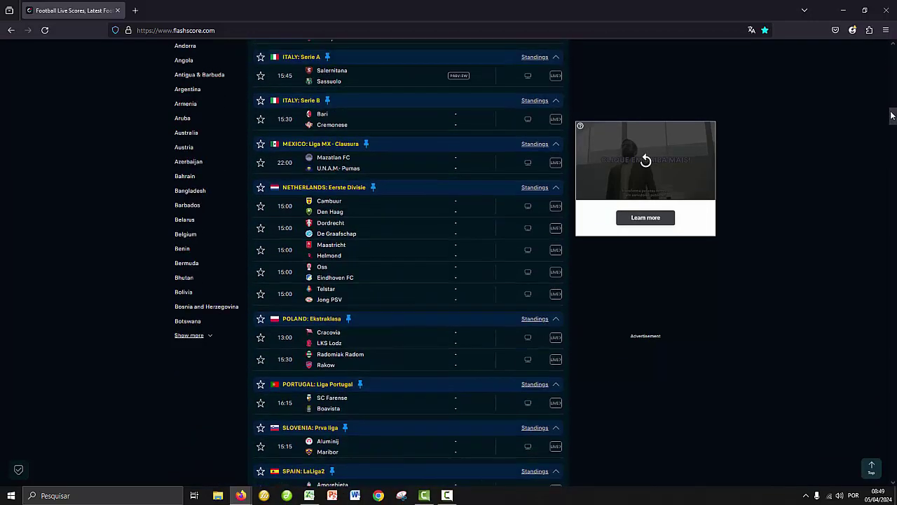
{"action": "left_click", "coordinate": [337, 293]}
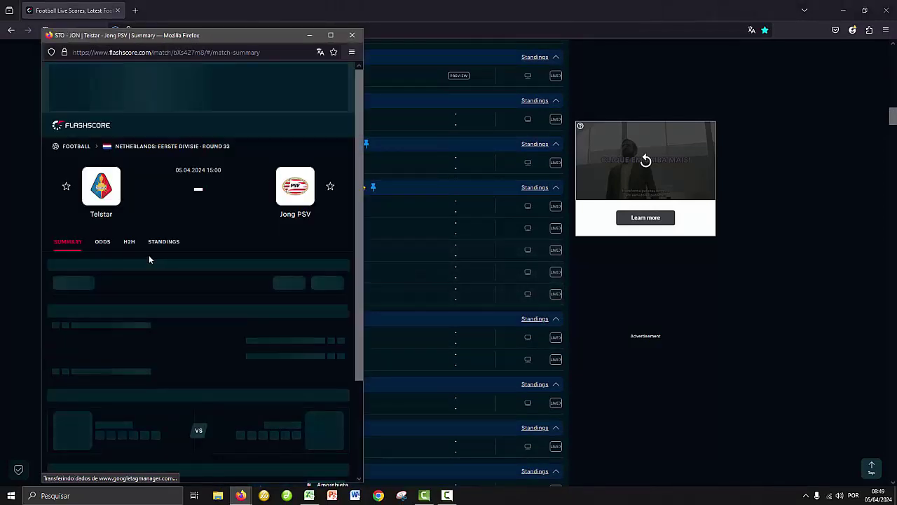
- Show the full-time over/under odds of the Telstar – Jong PSV match and examine the 0.5 and 1.5 goal lines
{"action": "left_click", "coordinate": [103, 244]}
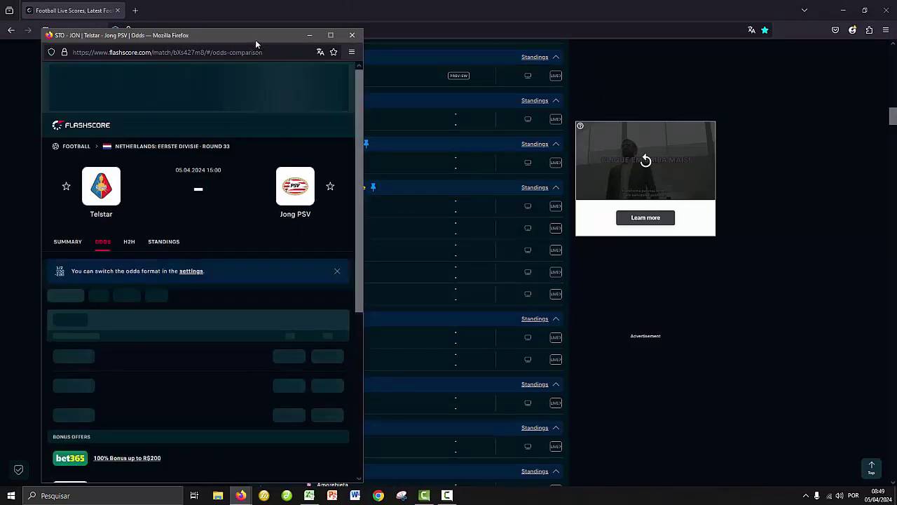
{"action": "left_click_drag", "start_coordinate": [255, 40], "coordinate": [559, 45]}
{"action": "left_click", "coordinate": [386, 295]}
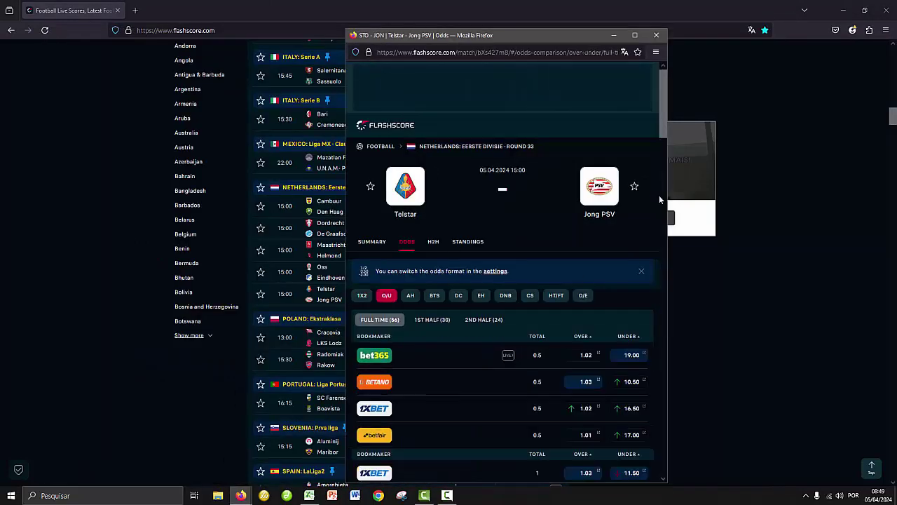
{"action": "mouse_move", "coordinate": [665, 115]}
{"action": "left_mouse_down"}
{"action": "mouse_move", "coordinate": [662, 188]}
{"action": "mouse_move", "coordinate": [663, 133]}
{"action": "left_mouse_up"}
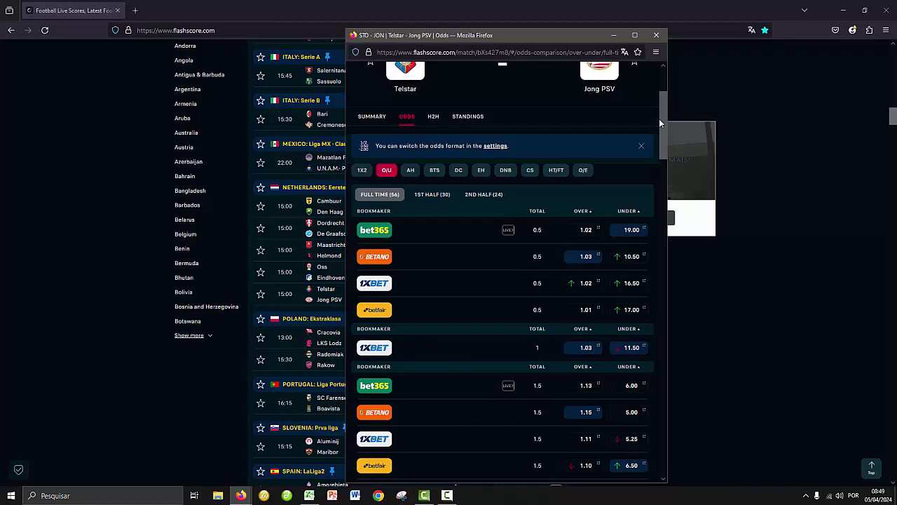
{"action": "left_click_drag", "start_coordinate": [659, 119], "coordinate": [664, 98]}
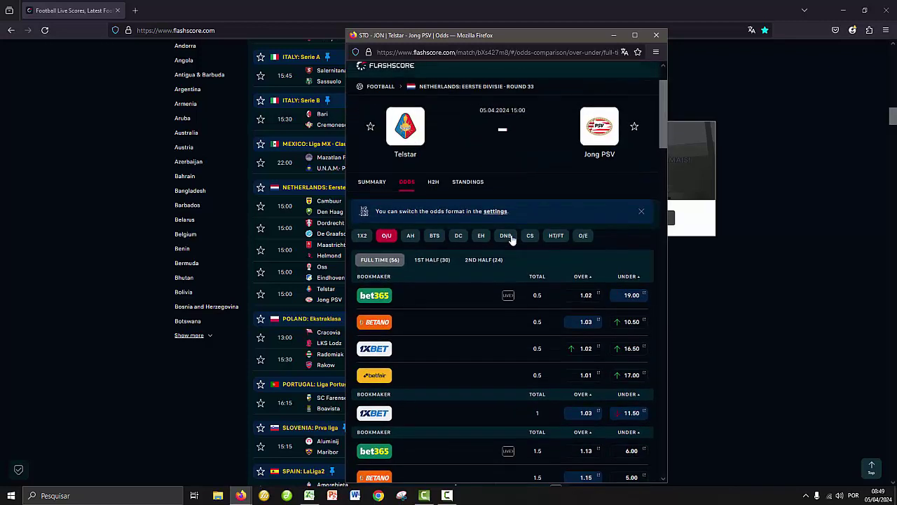
- Examine the first-half over/under odds from 0.5 to 1.5 goals across the bookmakers, and close the match window
{"action": "left_click", "coordinate": [435, 260]}
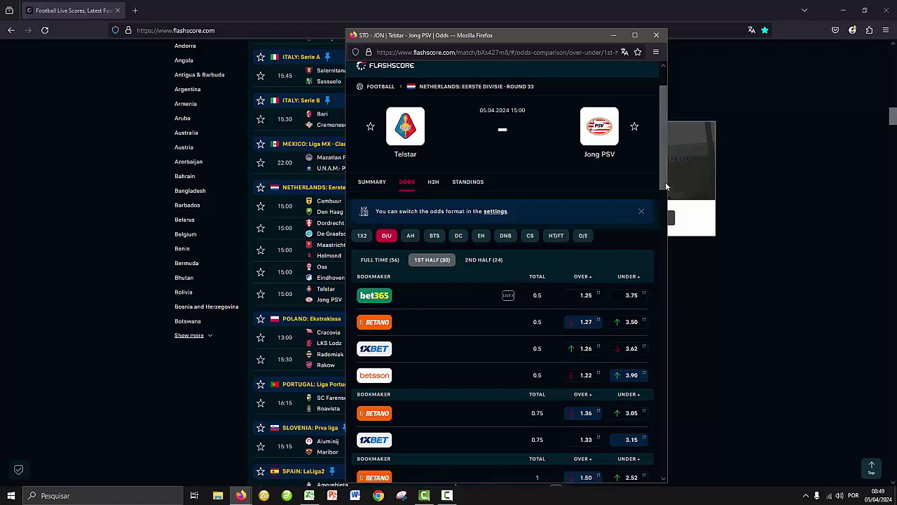
{"action": "left_click_drag", "start_coordinate": [663, 184], "coordinate": [655, 270]}
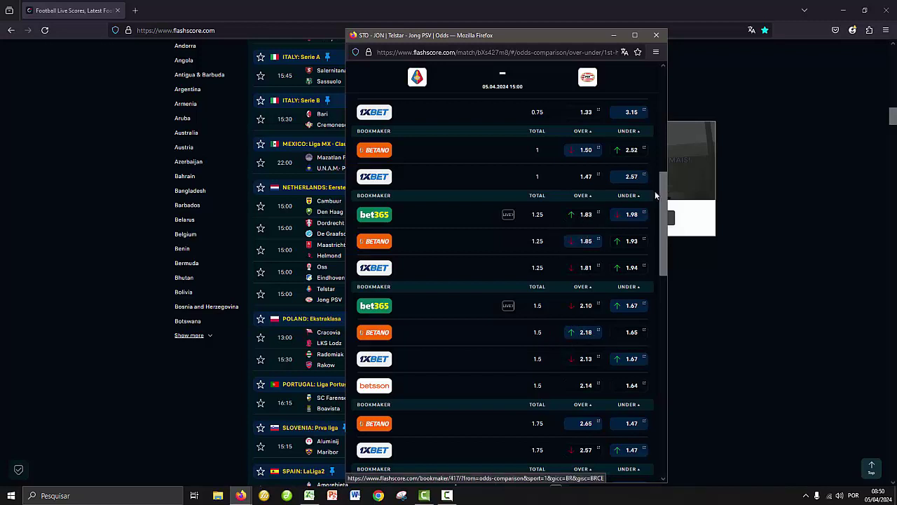
{"action": "left_click_drag", "start_coordinate": [663, 188], "coordinate": [661, 144]}
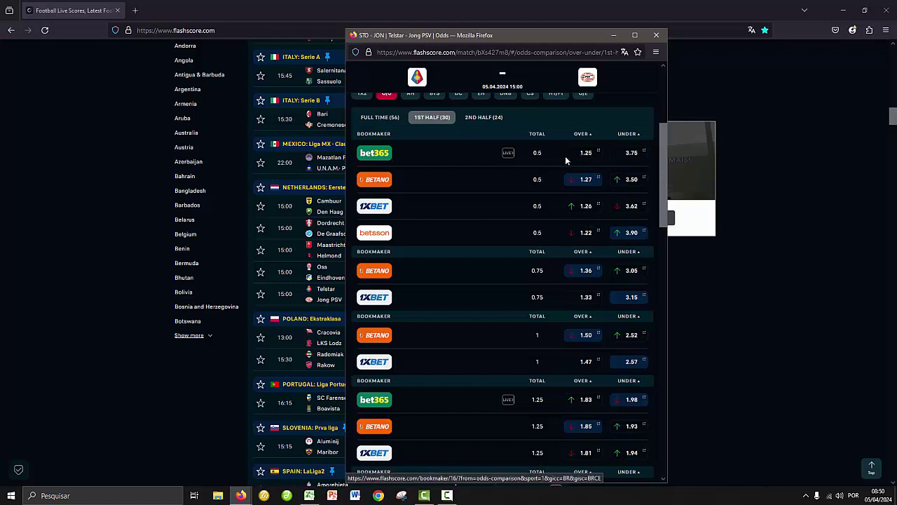
{"action": "mouse_move", "coordinate": [586, 183]}
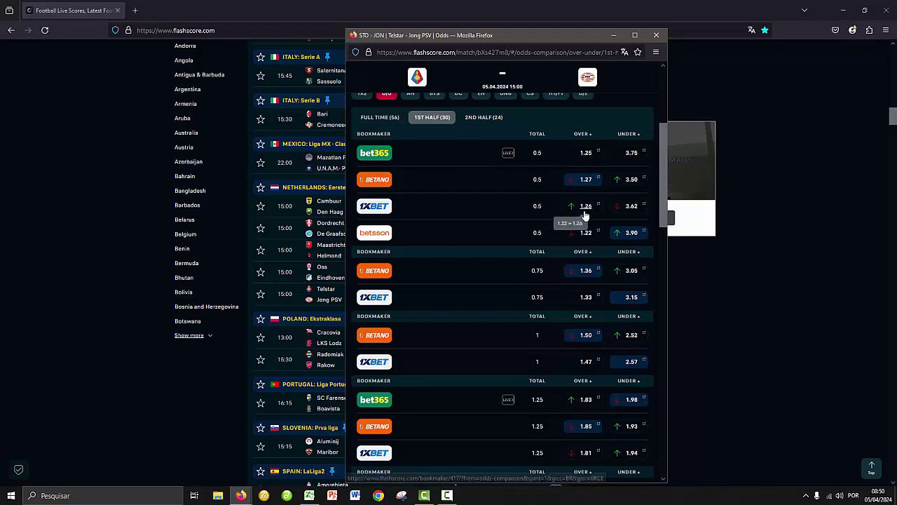
{"action": "mouse_move", "coordinate": [585, 213]}
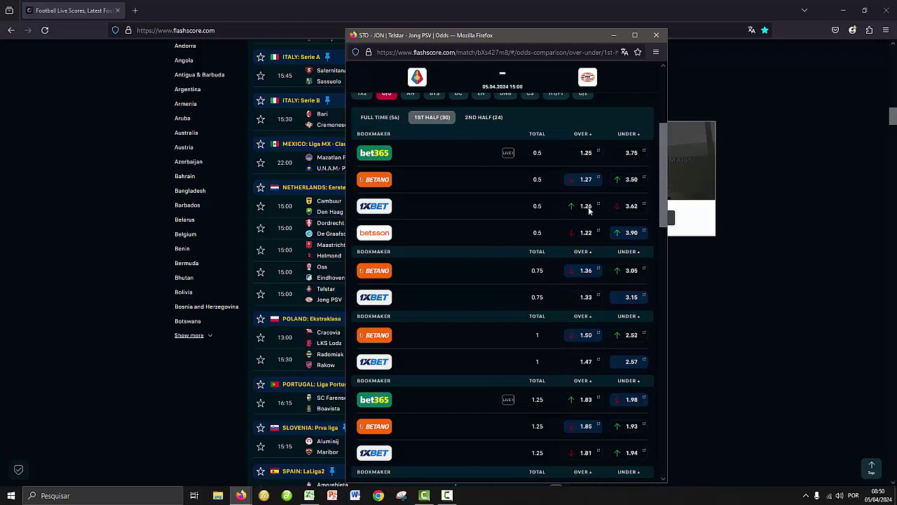
{"action": "scroll", "coordinate": [663, 165], "scroll_direction": "down", "scroll_amount": 4}
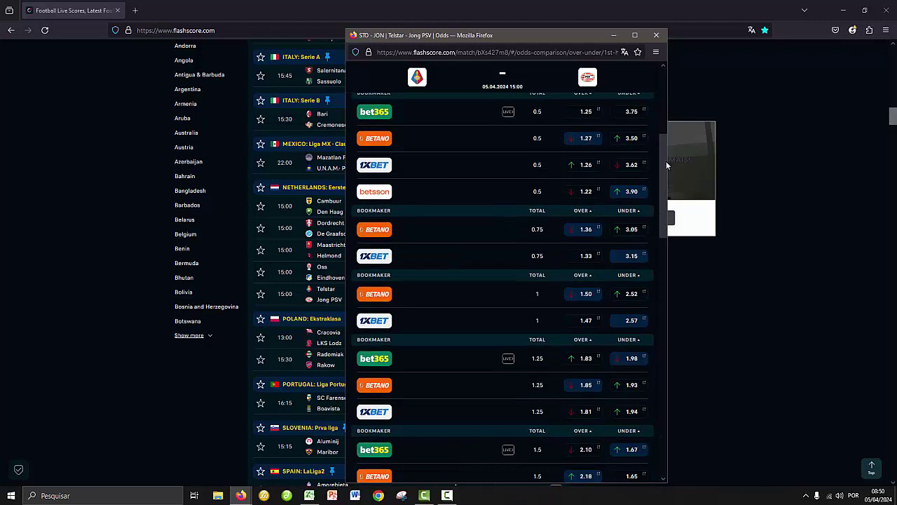
{"action": "scroll", "coordinate": [666, 204], "scroll_direction": "down", "scroll_amount": 1}
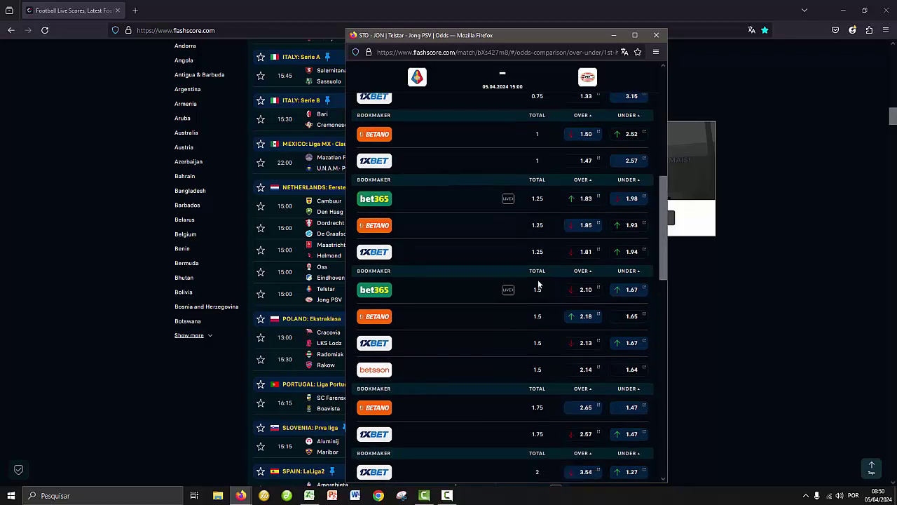
{"action": "mouse_move", "coordinate": [582, 297]}
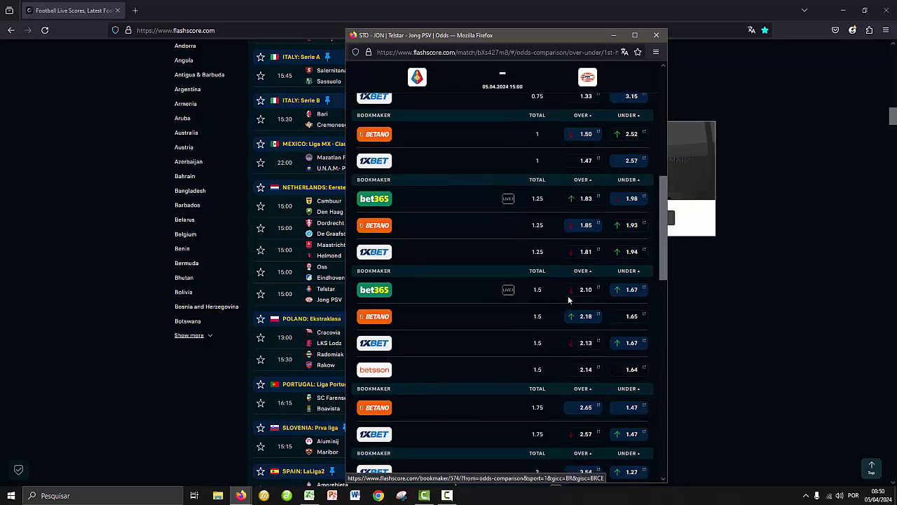
{"action": "mouse_move", "coordinate": [572, 319]}
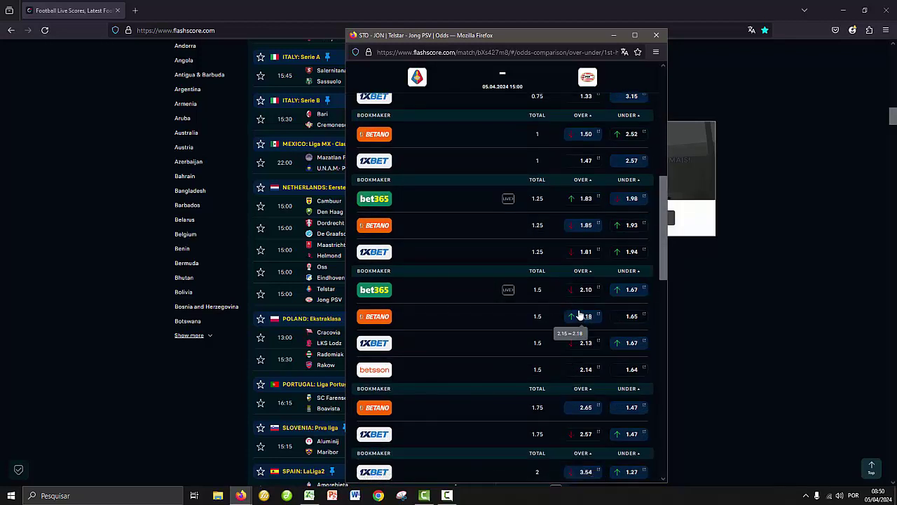
{"action": "scroll", "coordinate": [662, 265], "scroll_direction": "down", "scroll_amount": 1}
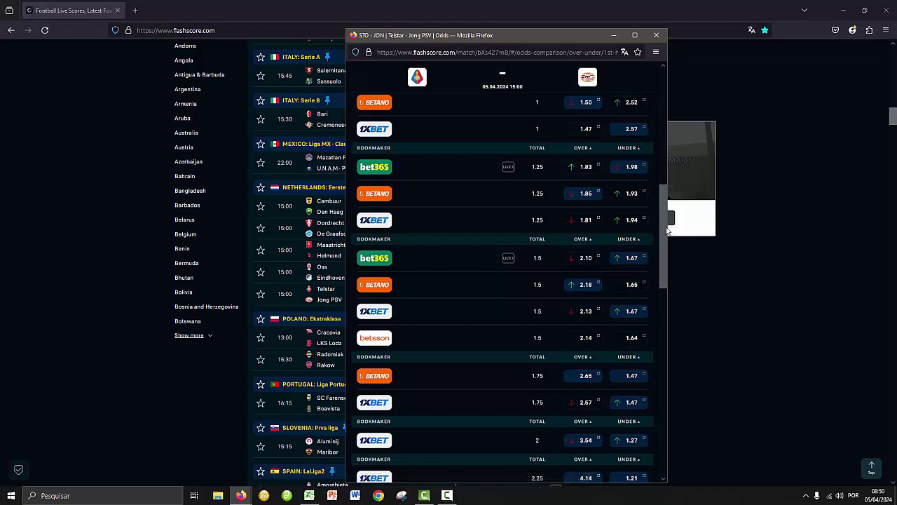
{"action": "left_click_drag", "start_coordinate": [666, 233], "coordinate": [661, 109]}
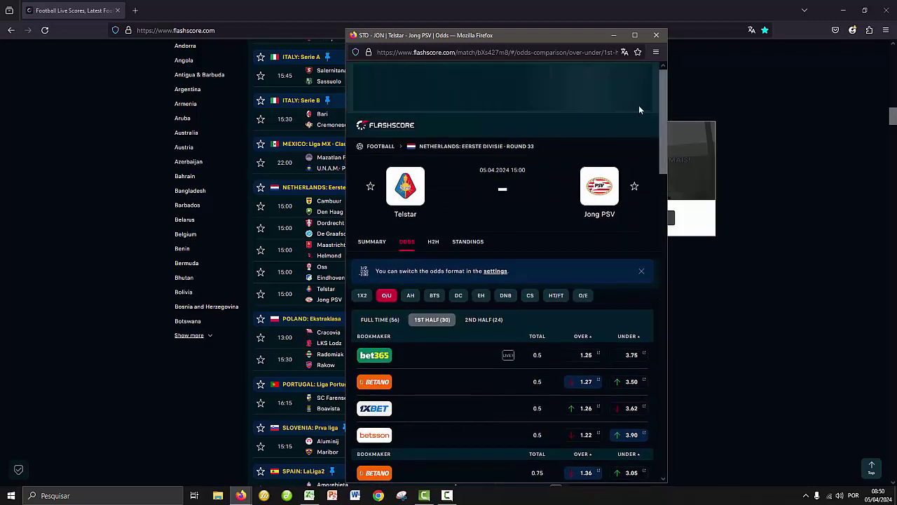
{"action": "left_click", "coordinate": [659, 39]}
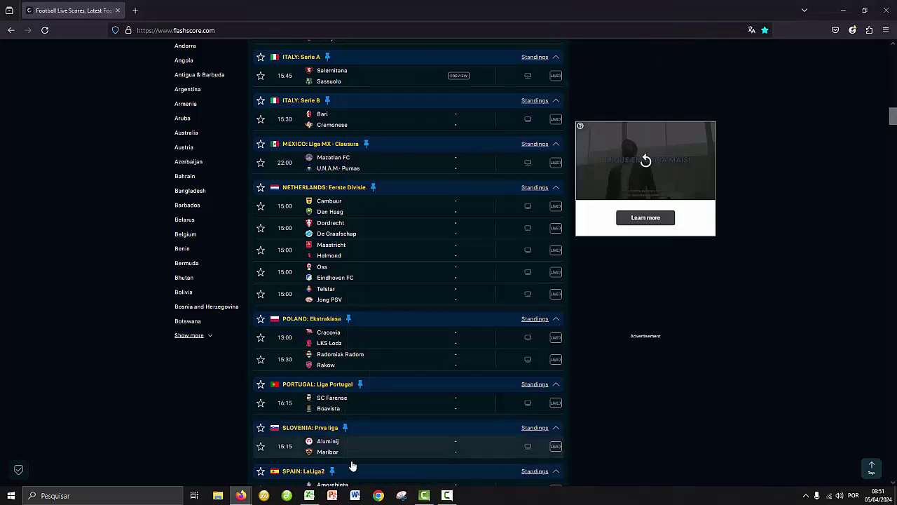
- Check the filtered match list in Excel and return to Flashscore in Firefox to open the Cambuur – Den Haag match
{"action": "left_click", "coordinate": [310, 495]}
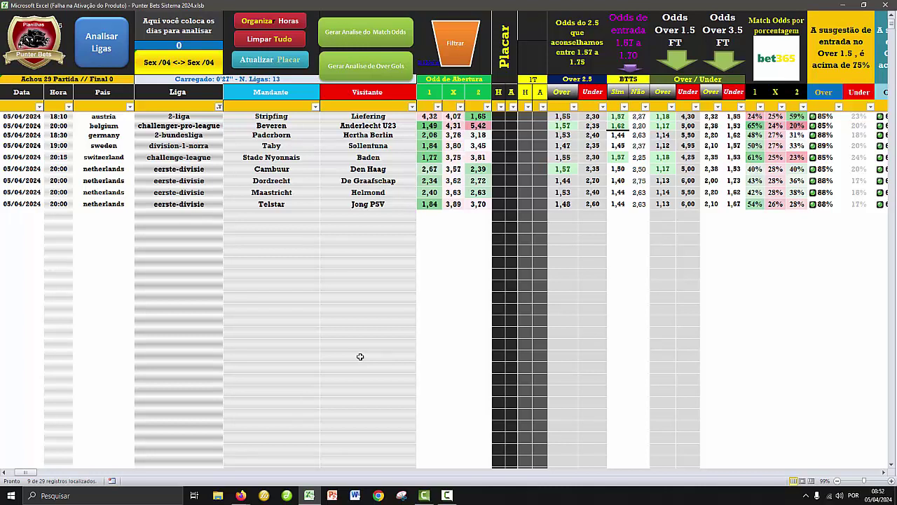
{"action": "left_click", "coordinate": [241, 495]}
{"action": "left_click", "coordinate": [185, 465]}
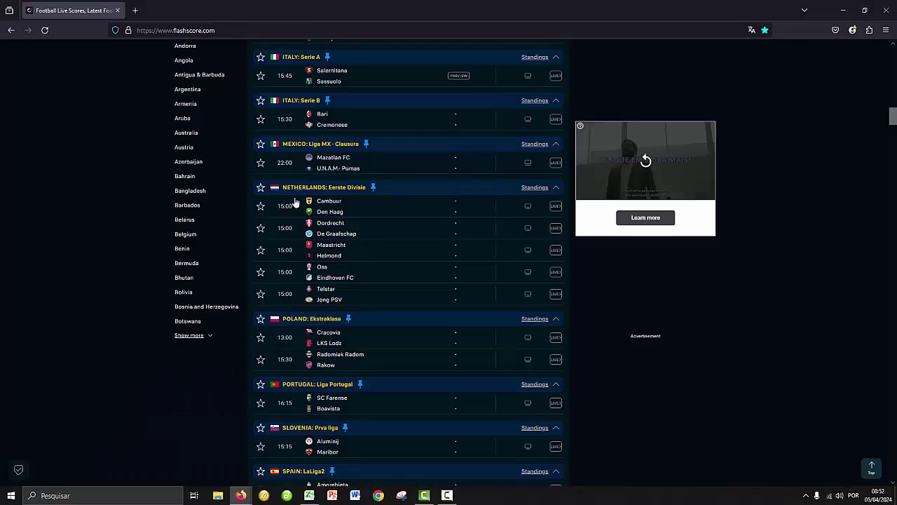
{"action": "mouse_move", "coordinate": [893, 115]}
{"action": "left_mouse_down"}
{"action": "mouse_move", "coordinate": [893, 78]}
{"action": "mouse_move", "coordinate": [892, 115]}
{"action": "left_mouse_up"}
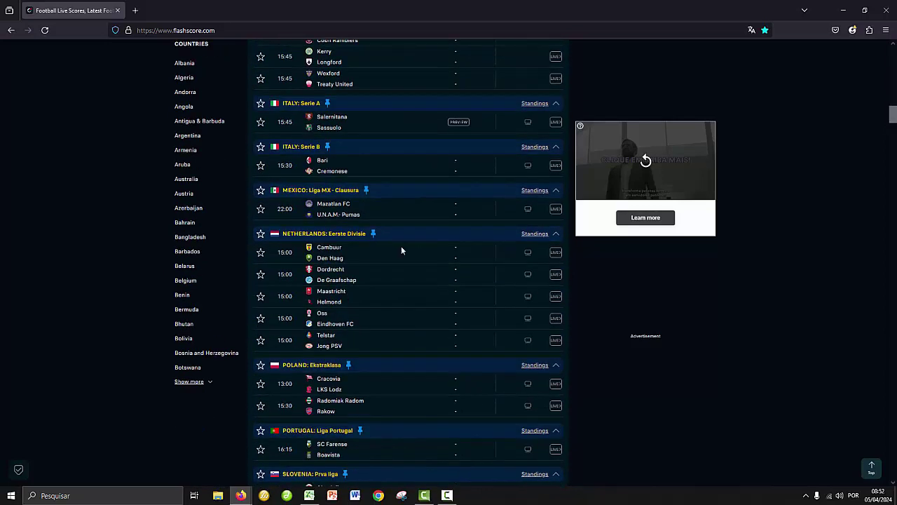
{"action": "left_click", "coordinate": [346, 252]}
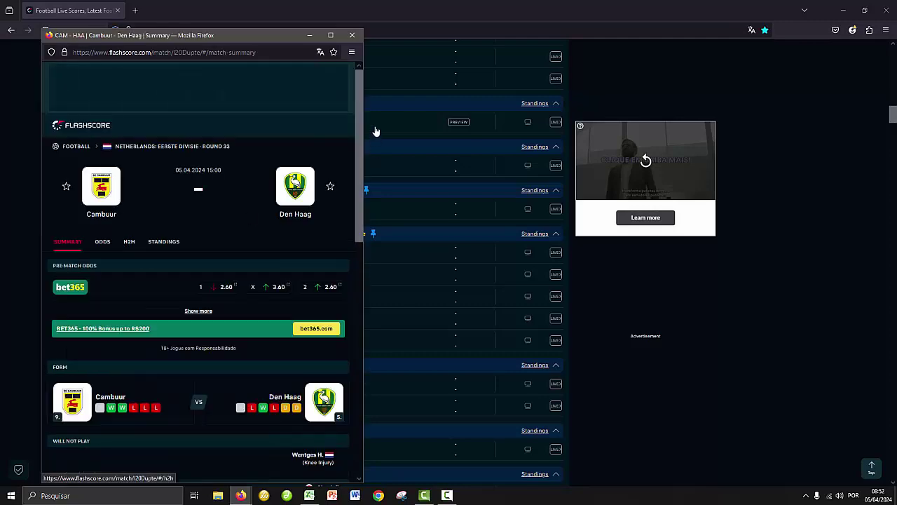
- Examine the head-to-head record and the full-time correct score odds of the Cambuur – Den Haag match
{"action": "scroll", "coordinate": [356, 163], "scroll_direction": "down", "scroll_amount": 1}
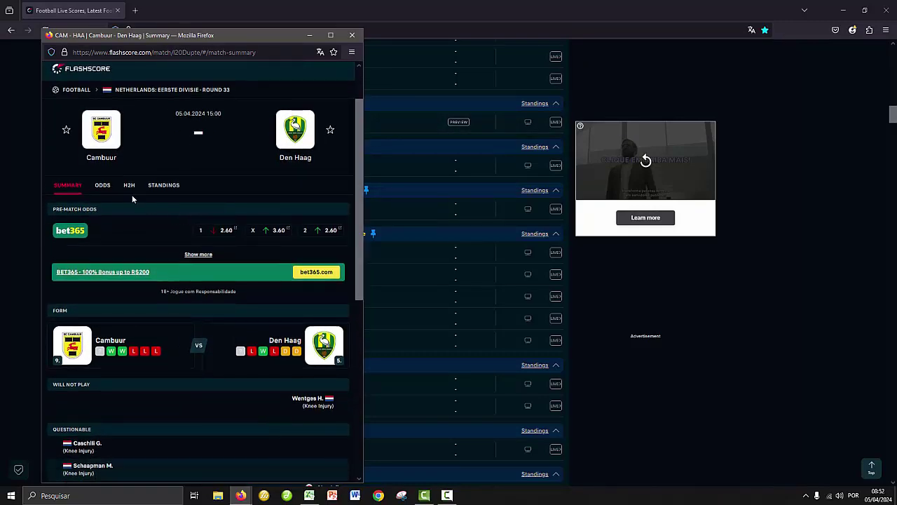
{"action": "left_click", "coordinate": [129, 185]}
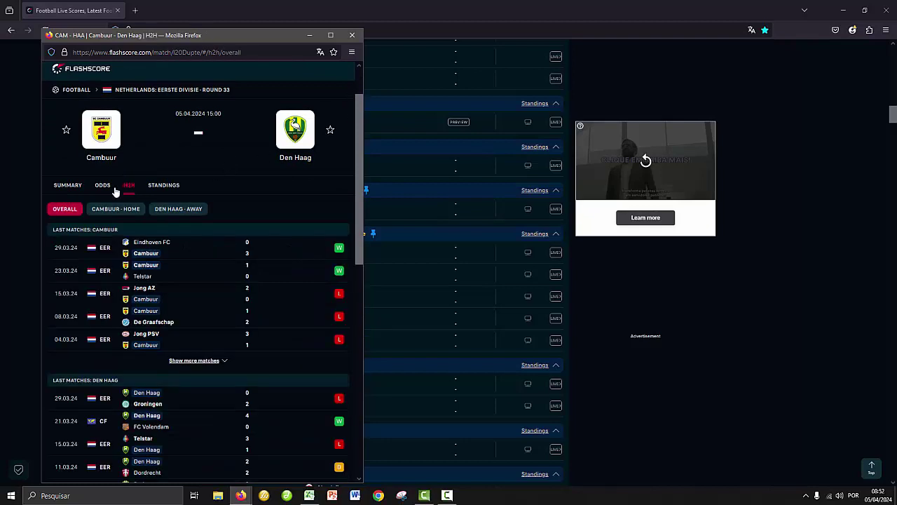
{"action": "left_click", "coordinate": [105, 187]}
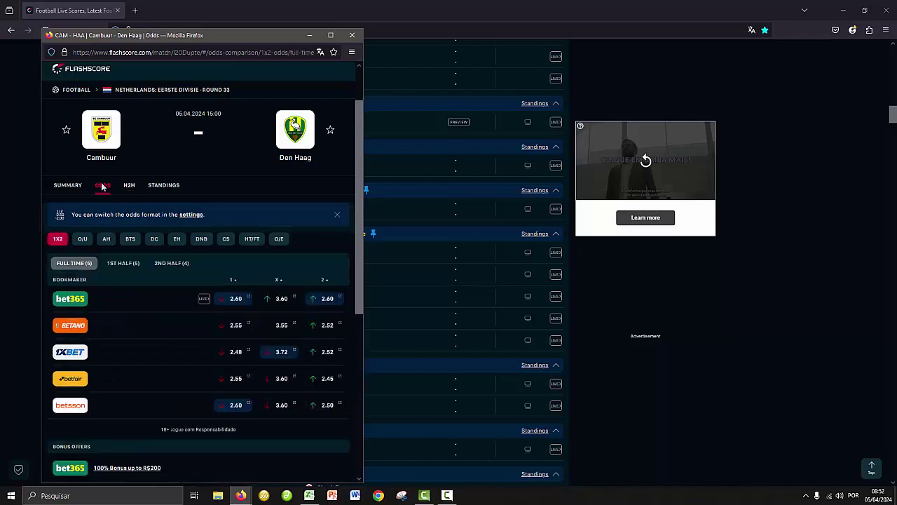
{"action": "left_click", "coordinate": [234, 244]}
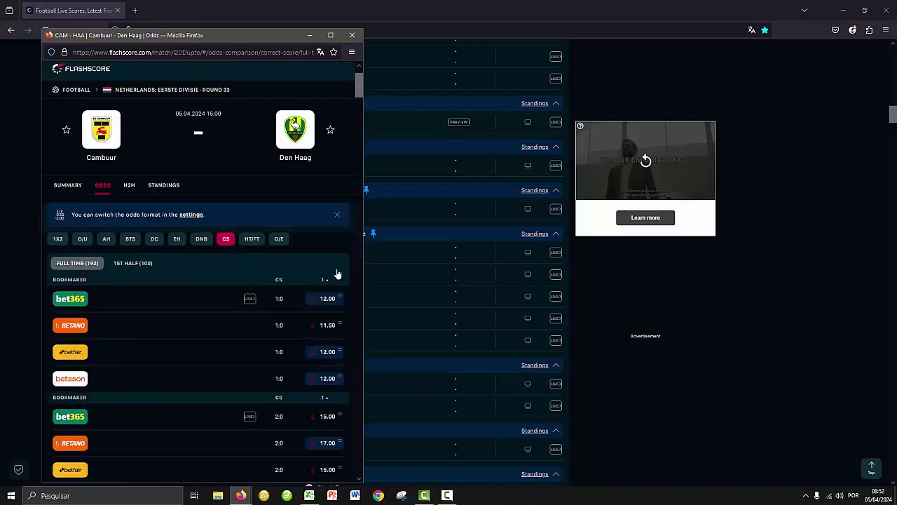
{"action": "mouse_move", "coordinate": [357, 89]}
{"action": "left_mouse_down"}
{"action": "mouse_move", "coordinate": [358, 102]}
{"action": "mouse_move", "coordinate": [359, 90]}
{"action": "left_mouse_up"}
- Examine the league standings and the overall over/under 2.5 goals table for Cambuur – Den Haag, and close the match window
{"action": "left_click", "coordinate": [160, 189]}
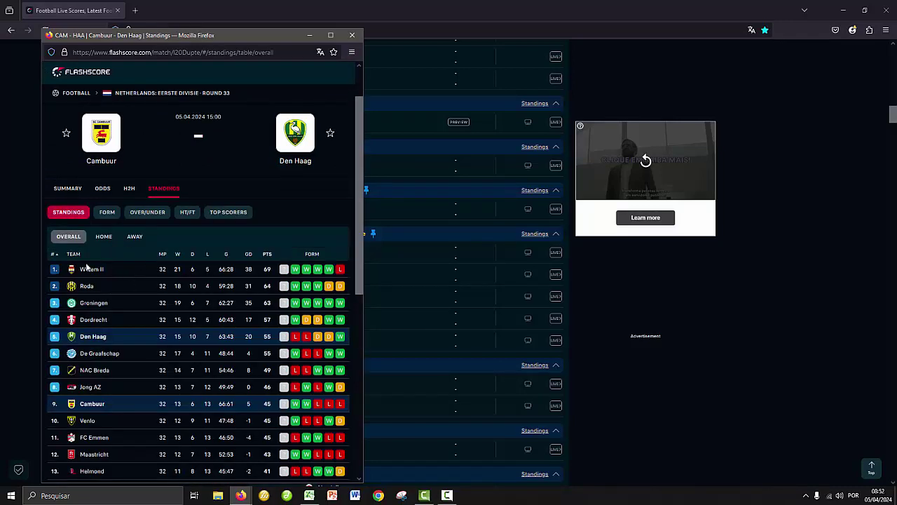
{"action": "mouse_move", "coordinate": [361, 115]}
{"action": "left_mouse_down"}
{"action": "mouse_move", "coordinate": [353, 229]}
{"action": "mouse_move", "coordinate": [356, 119]}
{"action": "left_mouse_up"}
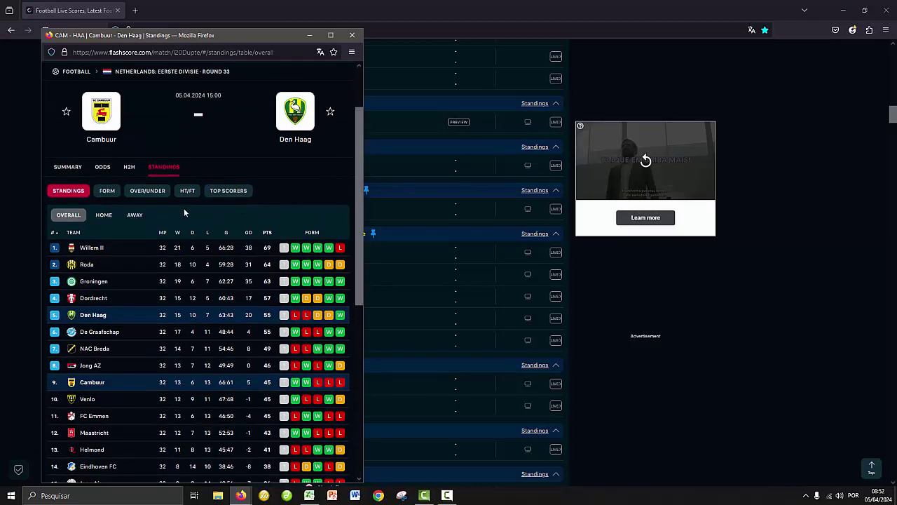
{"action": "left_click", "coordinate": [148, 191]}
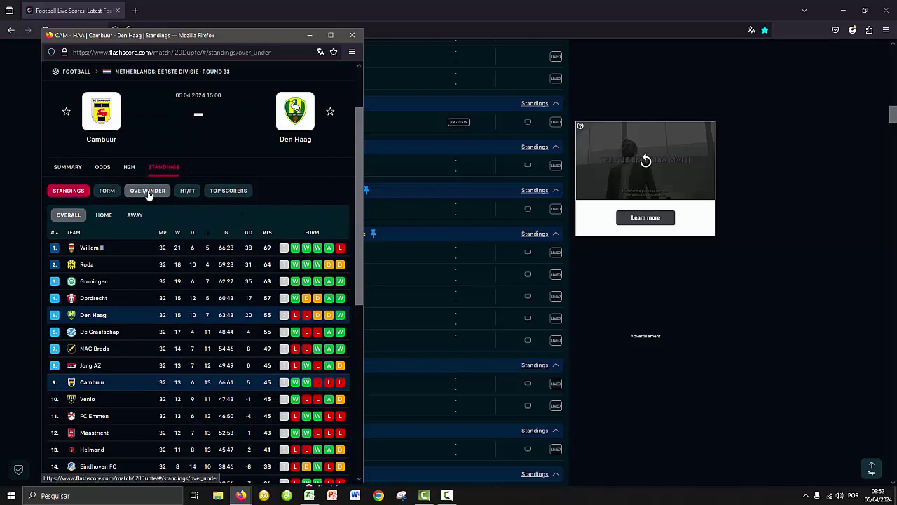
{"action": "left_click_drag", "start_coordinate": [358, 131], "coordinate": [357, 141]}
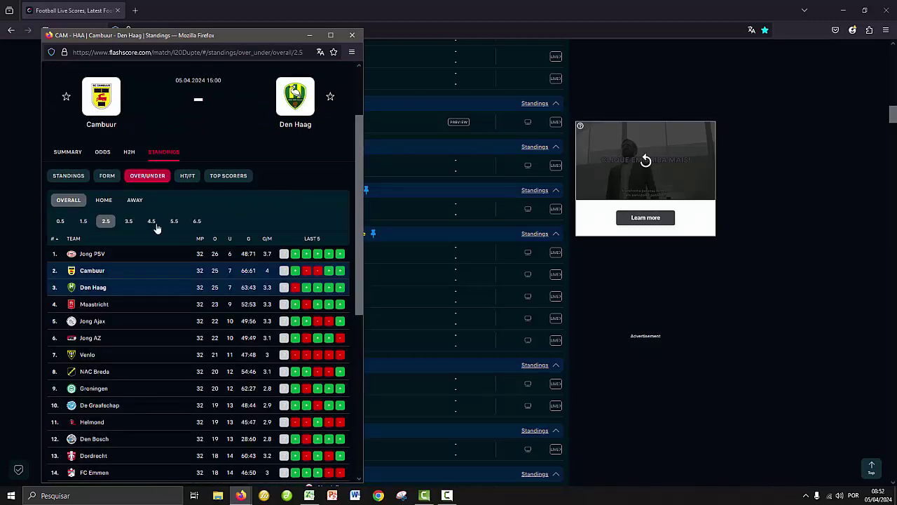
{"action": "left_click", "coordinate": [83, 221]}
{"action": "double_click", "coordinate": [267, 254]}
{"action": "double_click", "coordinate": [215, 254]}
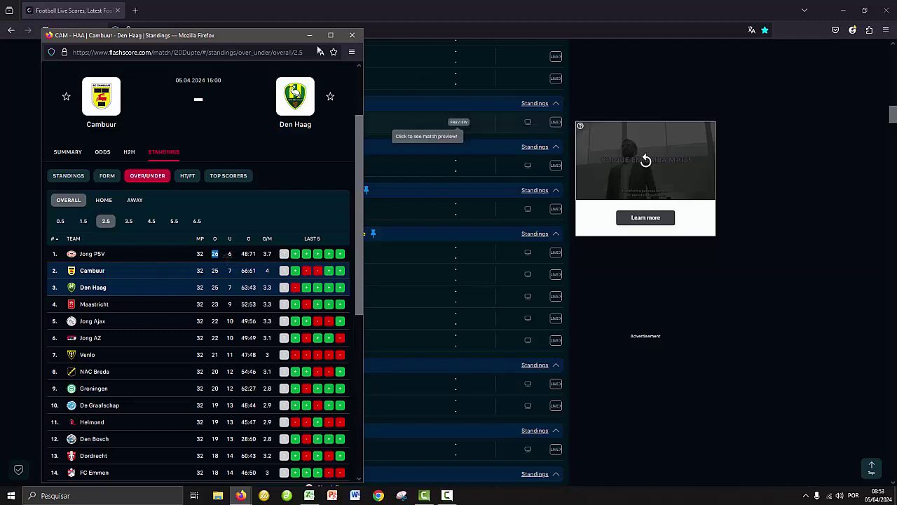
{"action": "left_click", "coordinate": [352, 35]}
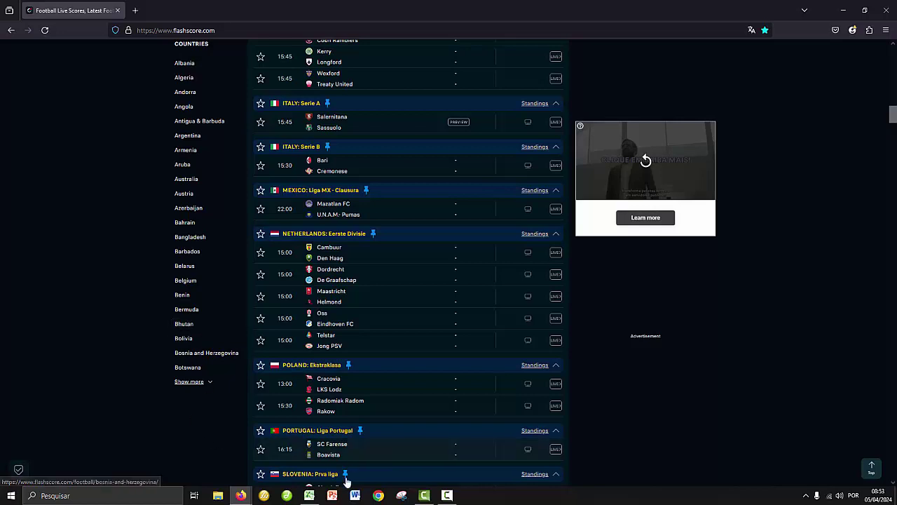
{"action": "left_click", "coordinate": [448, 495]}
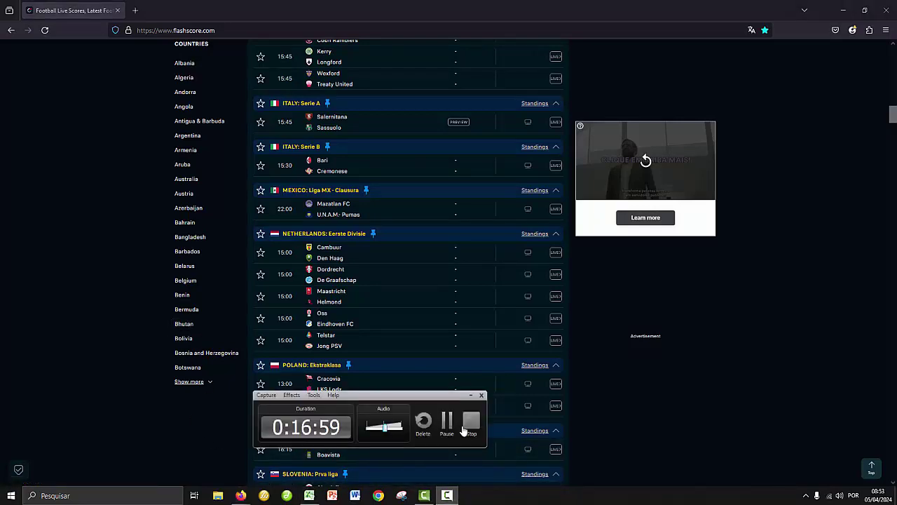